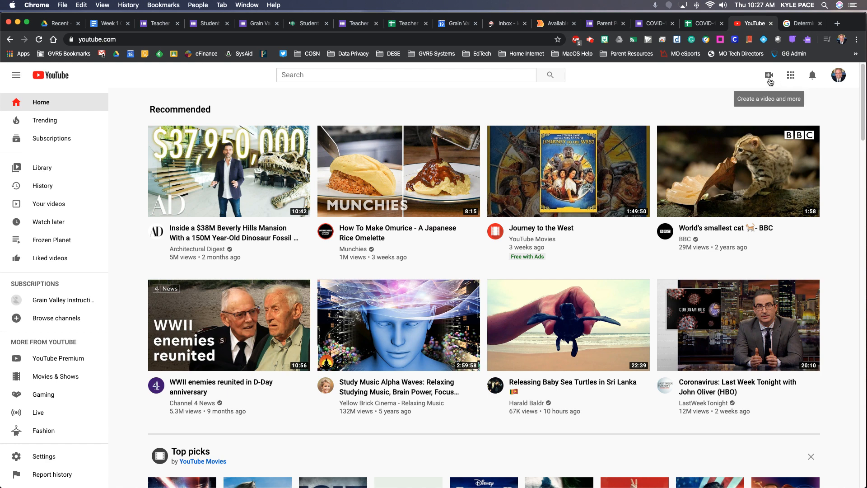
# Step: Start a new video upload and choose Google Meet Basics.mp4 from the Downloads folder
pyautogui.click(769, 79)
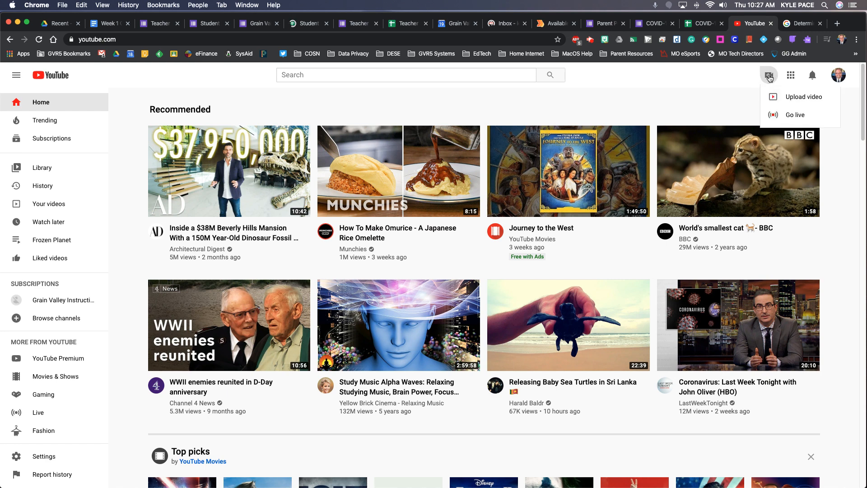
pyautogui.click(790, 98)
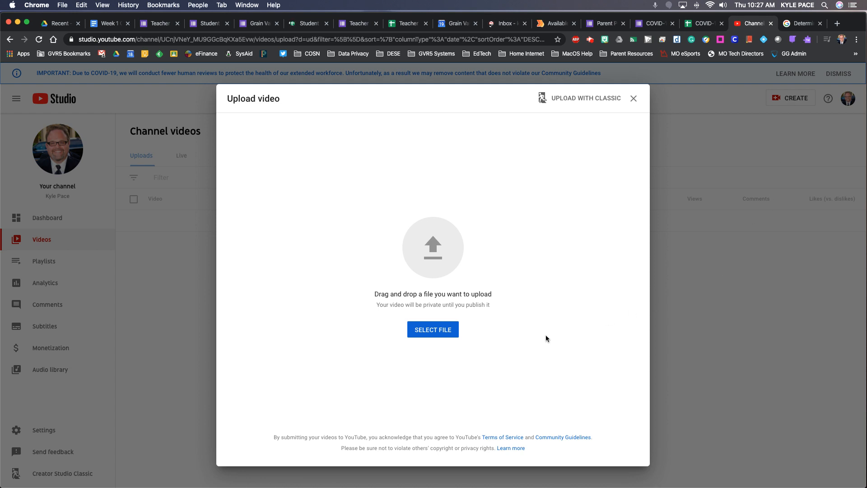
pyautogui.click(434, 334)
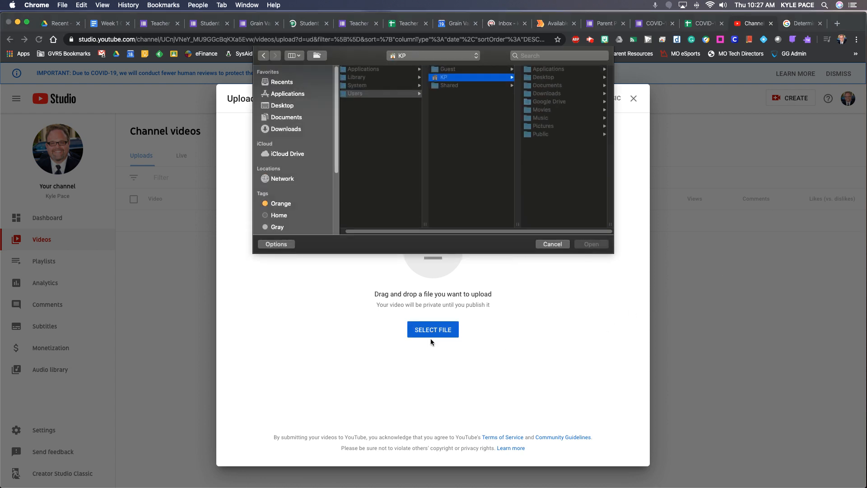
pyautogui.click(286, 130)
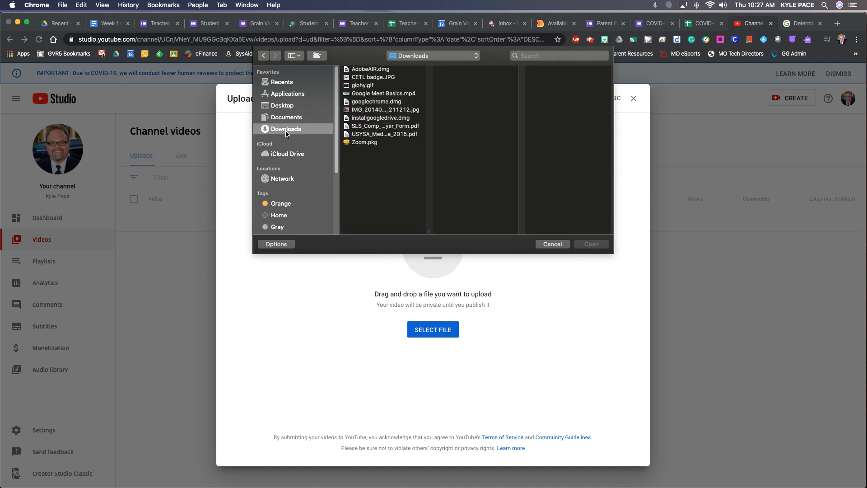
pyautogui.click(370, 95)
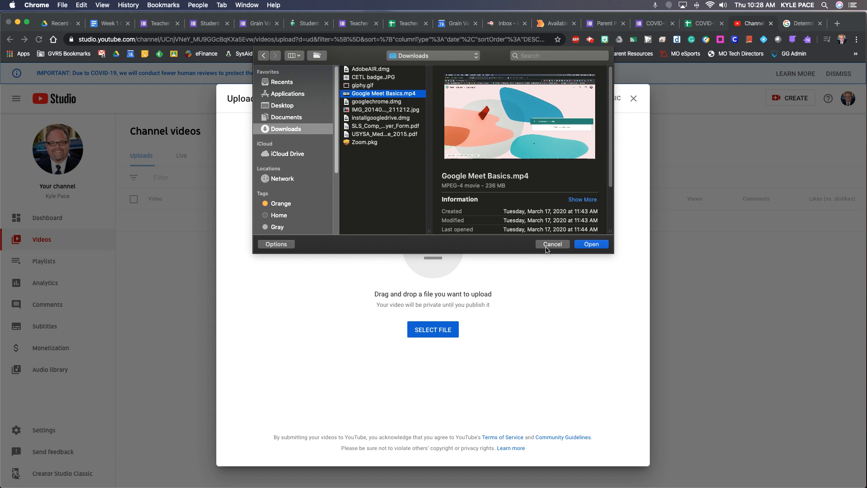
pyautogui.click(587, 245)
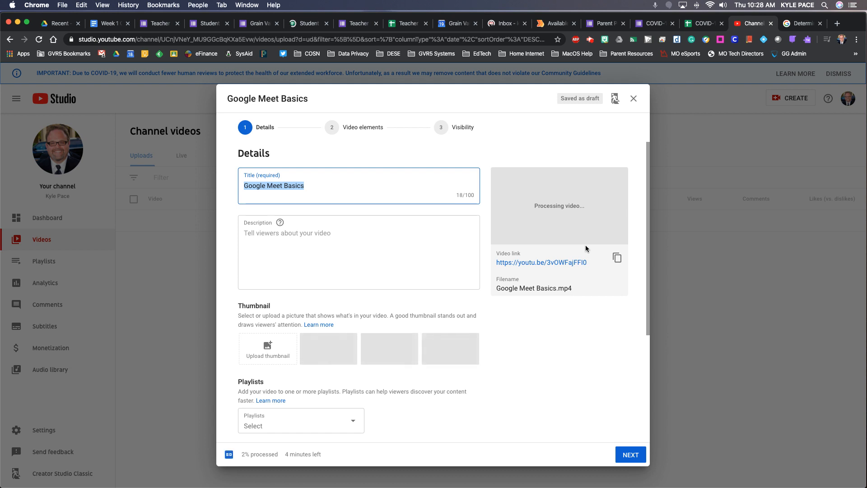
# Step: Keep the title Google Meet Basics and enter the description "This video is about using Google Meet for virtual meetings."
pyautogui.click(390, 189)
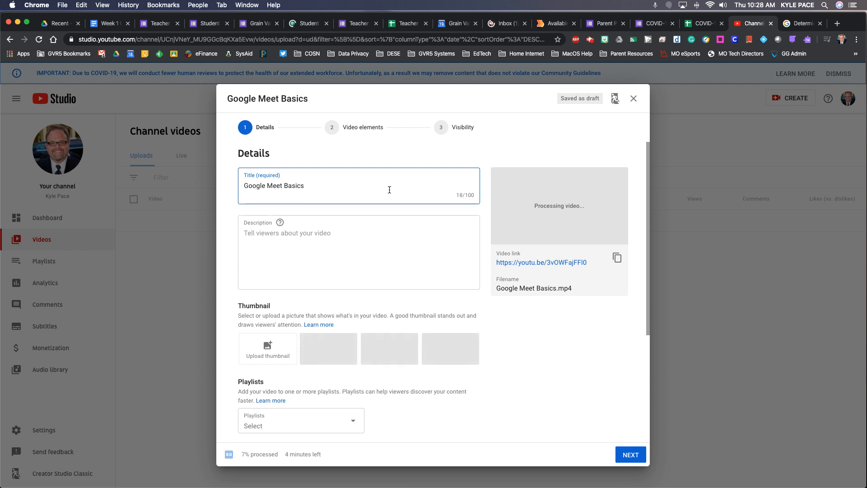
pyautogui.click(292, 242)
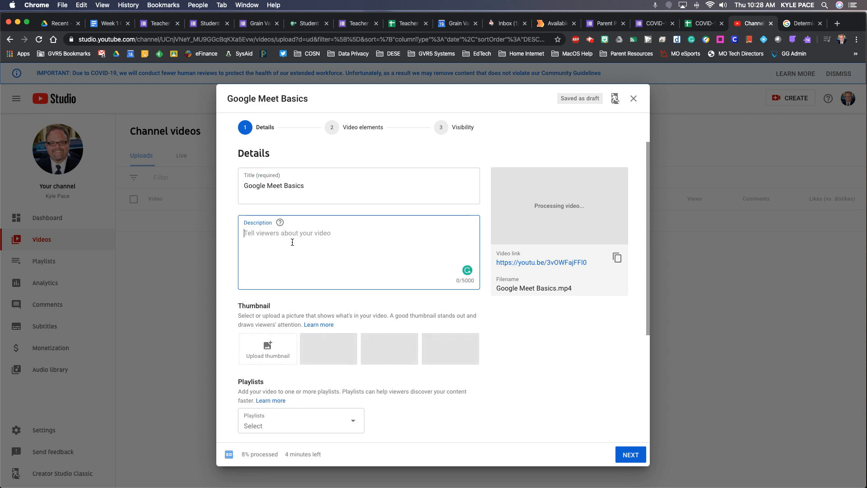
pyautogui.write('T')
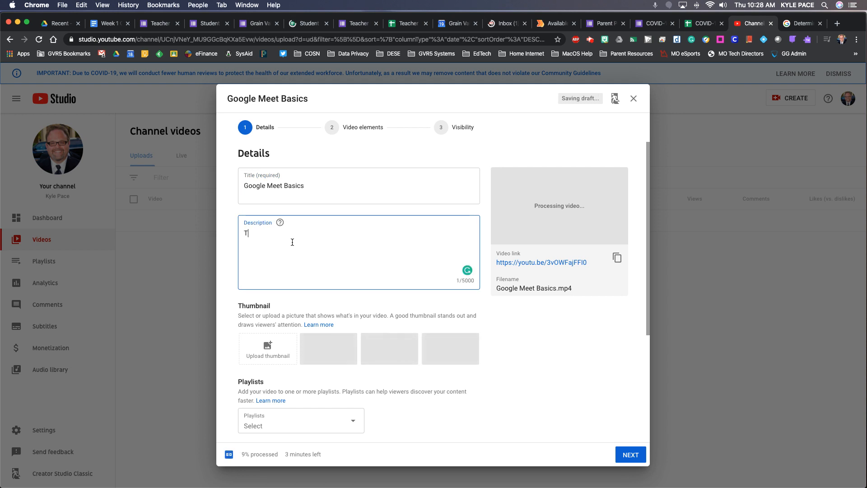
pyautogui.write('his video is about using ')
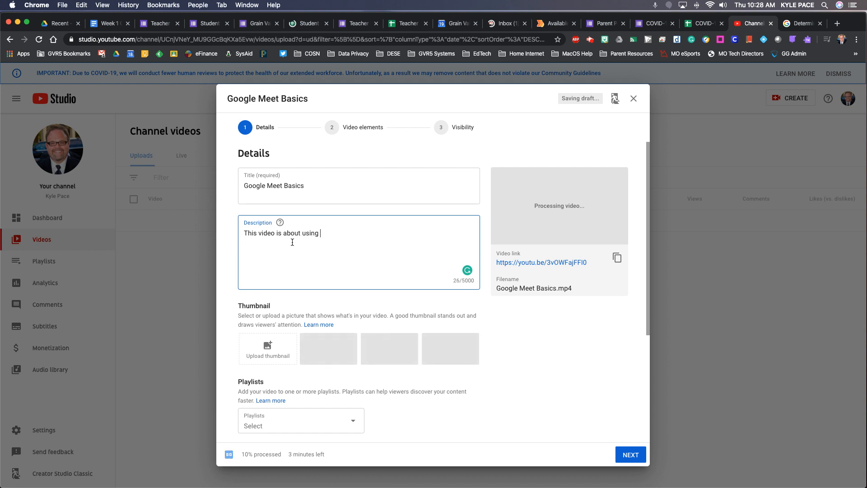
pyautogui.write('Google Meet fo')
pyautogui.press('BackSpace')
pyautogui.press('BackSpace')
pyautogui.press('BackSpace')
pyautogui.press('BackSpace')
pyautogui.write('et for virtual meetings.')
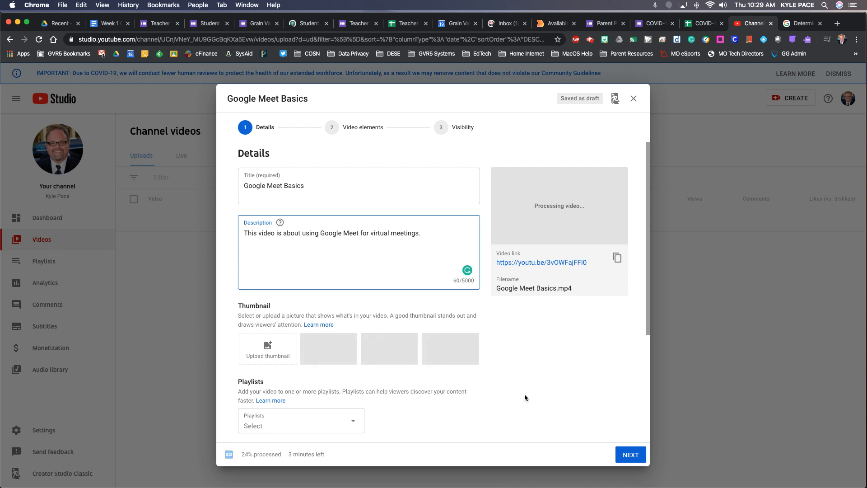
# Step: Check which playlists are available for the video without adding it to one
pyautogui.scroll(-2, 524, 394)
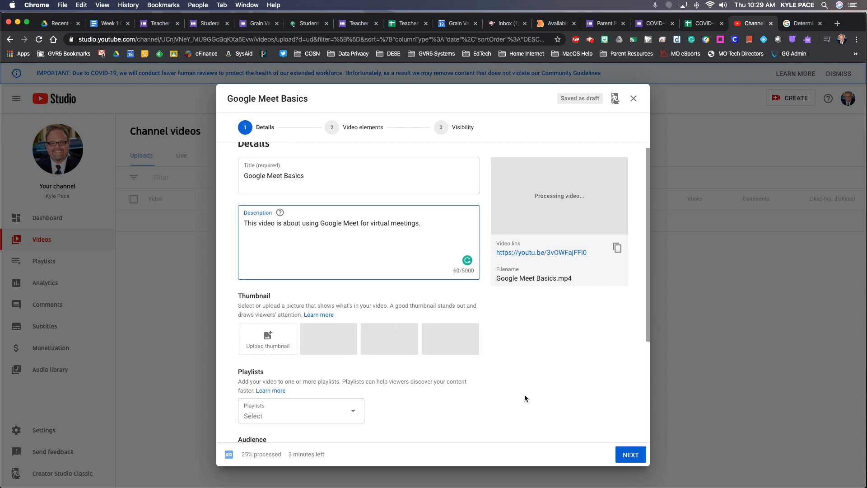
pyautogui.scroll(-4, 526, 396)
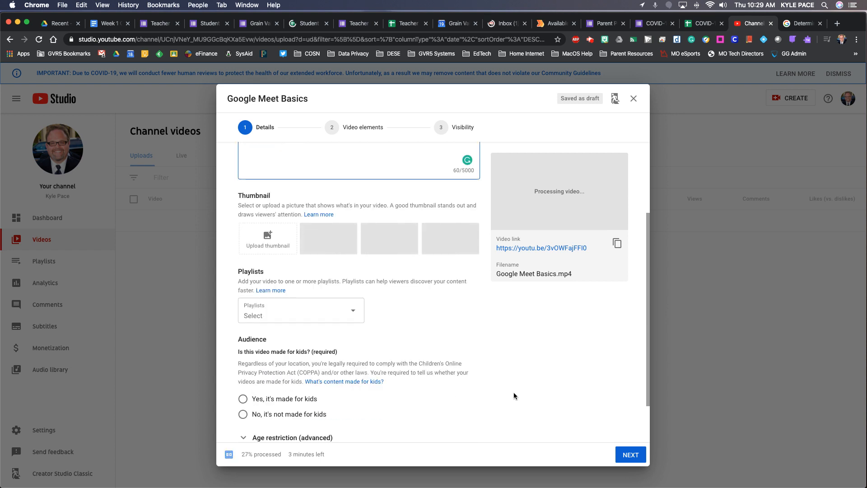
pyautogui.click(353, 311)
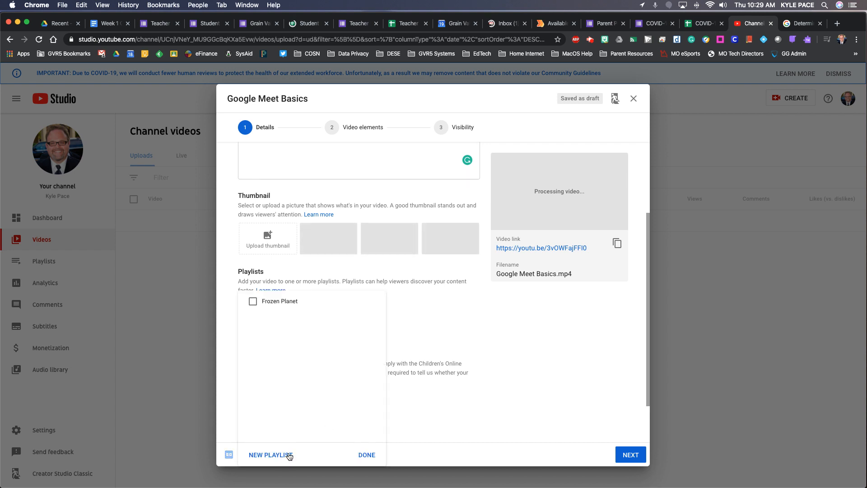
pyautogui.click(499, 332)
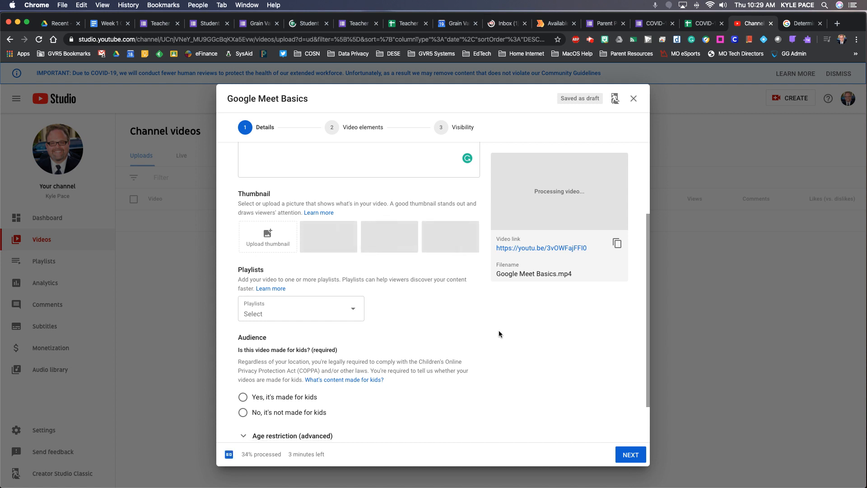
# Step: Mark the video as made for kids and expand the advanced age restriction settings
pyautogui.scroll(-3, 498, 334)
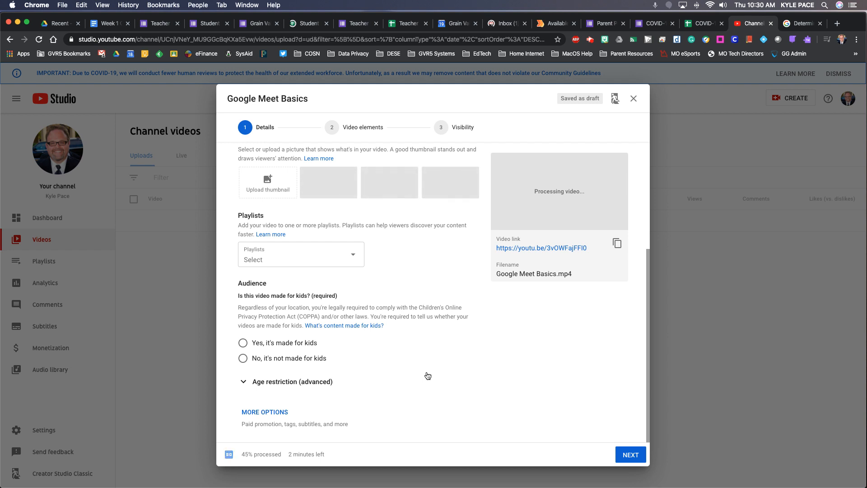
pyautogui.click(296, 345)
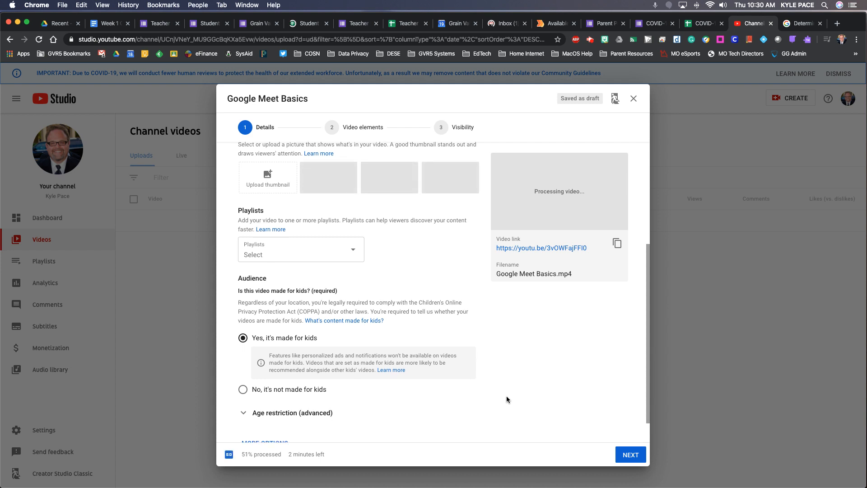
pyautogui.scroll(-1, 506, 396)
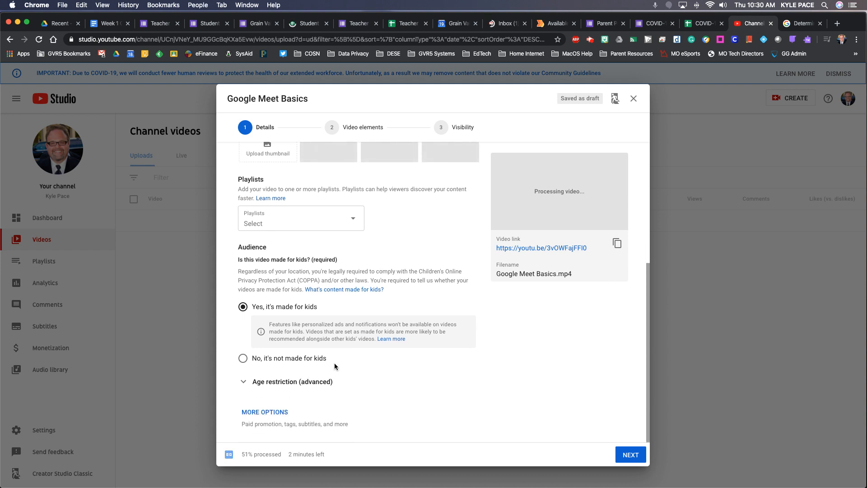
pyautogui.click(310, 382)
pyautogui.scroll(-1, 469, 393)
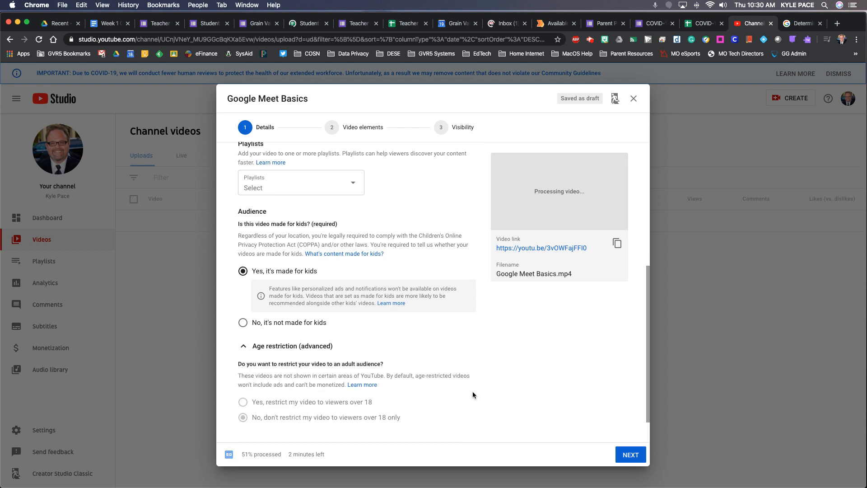
pyautogui.scroll(-1, 473, 395)
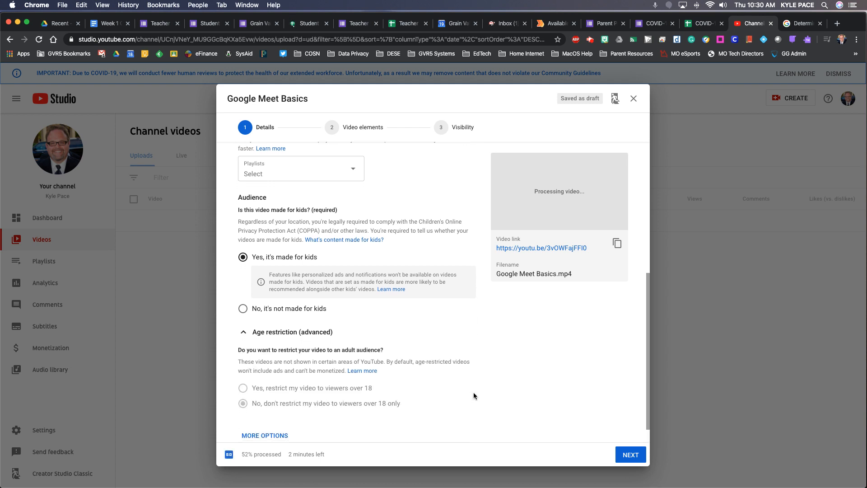
pyautogui.scroll(-1, 474, 395)
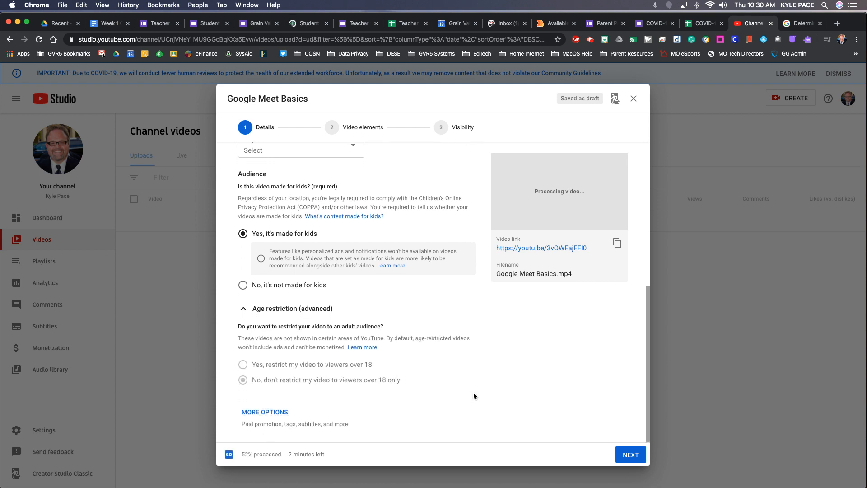
# Step: Reveal the additional video options and set the video language to English
pyautogui.click(277, 412)
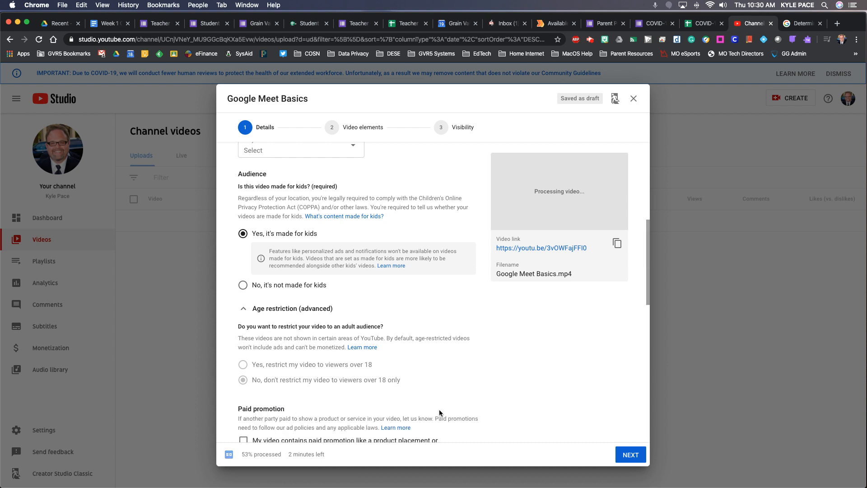
pyautogui.scroll(-6, 439, 409)
pyautogui.scroll(-1, 434, 405)
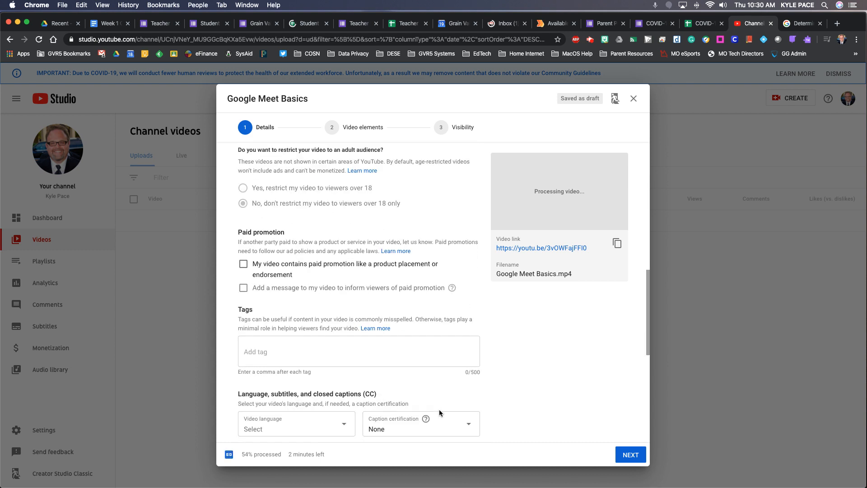
pyautogui.click(290, 354)
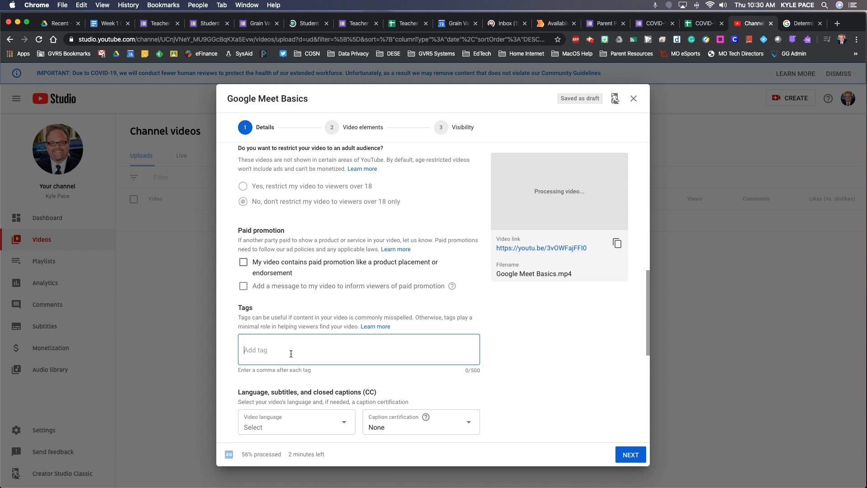
pyautogui.scroll(-3, 322, 370)
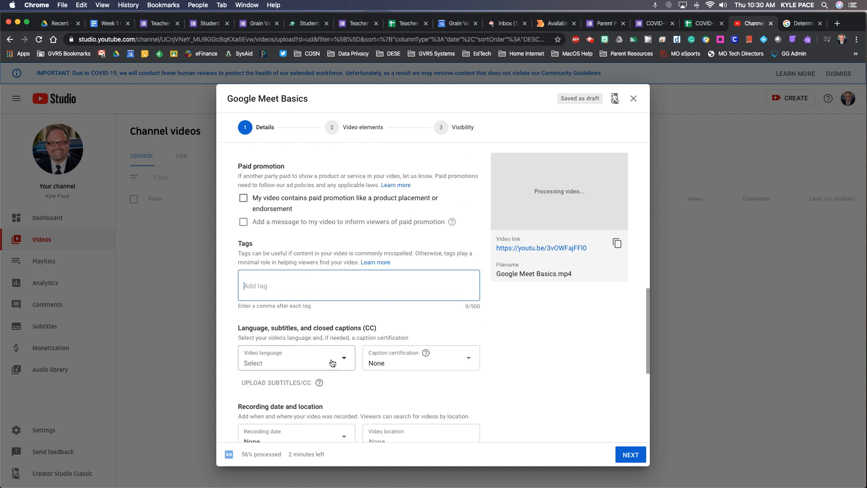
pyautogui.click(332, 364)
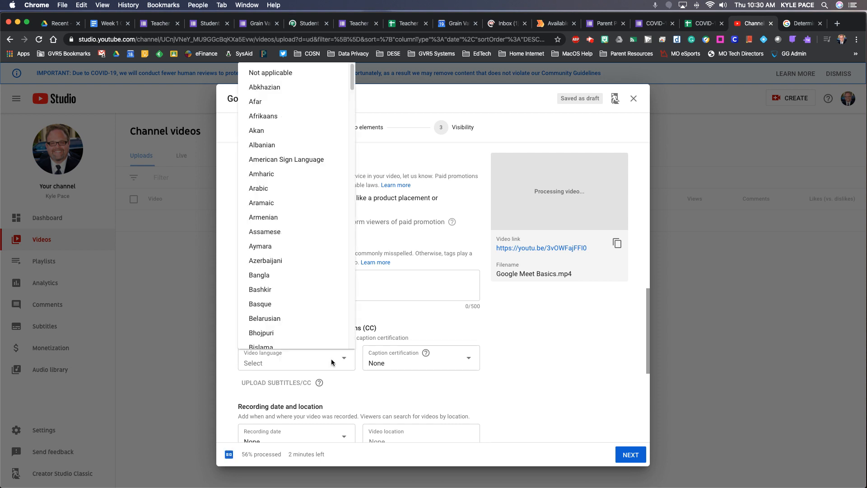
pyautogui.scroll(-5, 316, 295)
pyautogui.scroll(-5, 316, 300)
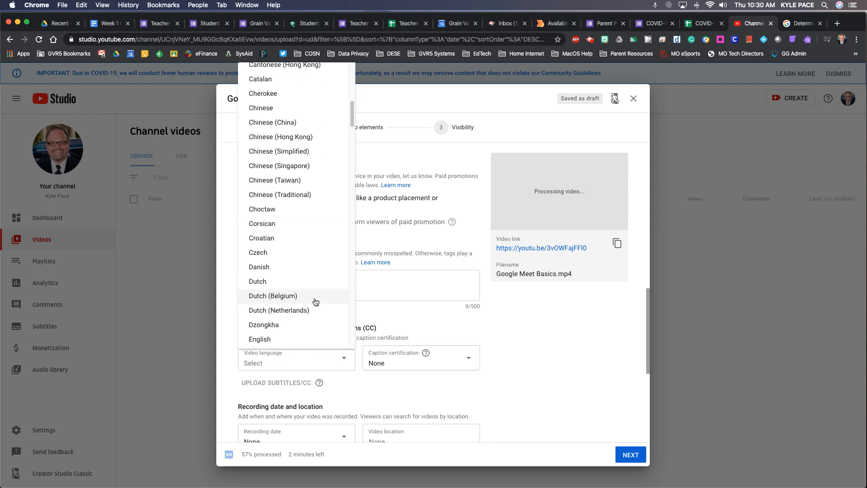
pyautogui.click(310, 306)
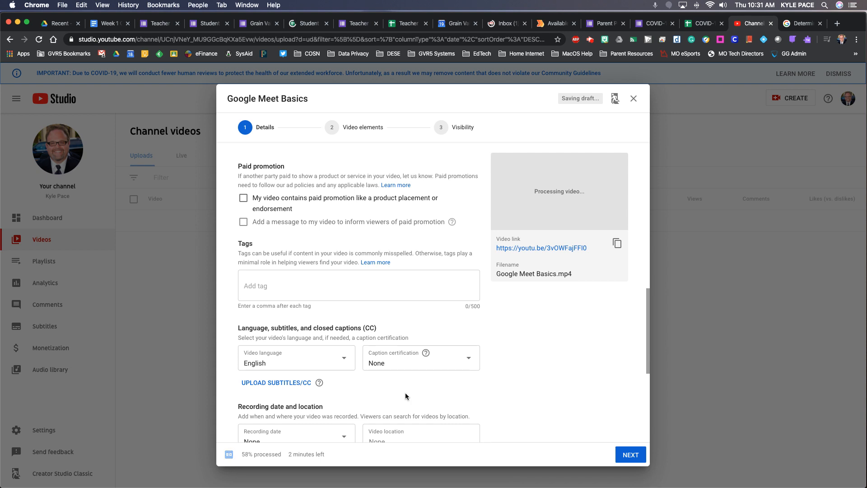
# Step: Set the video's recording date to Mar 19, 2020
pyautogui.scroll(-2, 405, 392)
pyautogui.click(344, 396)
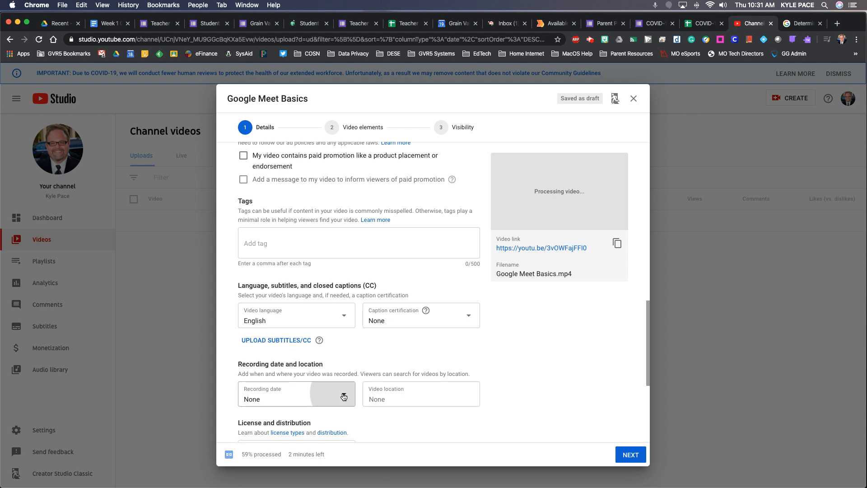
pyautogui.click(320, 347)
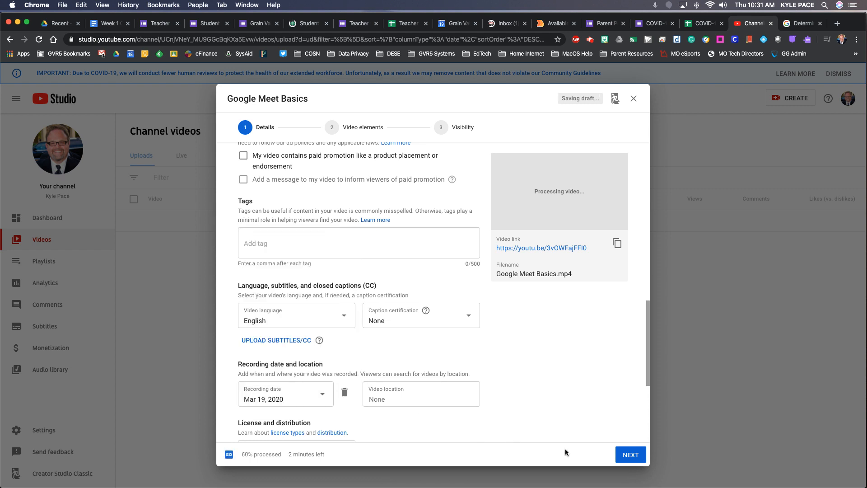
# Step: Change the video's category to Education
pyautogui.scroll(-3, 565, 452)
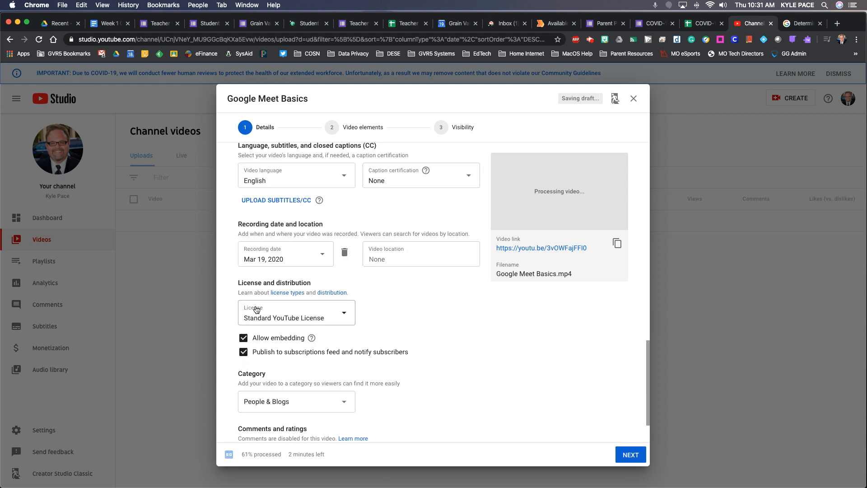
pyautogui.scroll(-1, 410, 397)
pyautogui.scroll(-2, 410, 397)
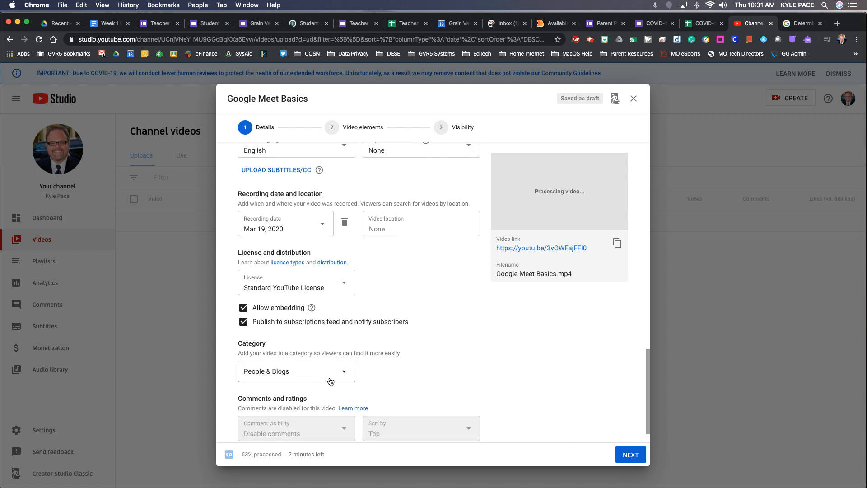
pyautogui.click(345, 372)
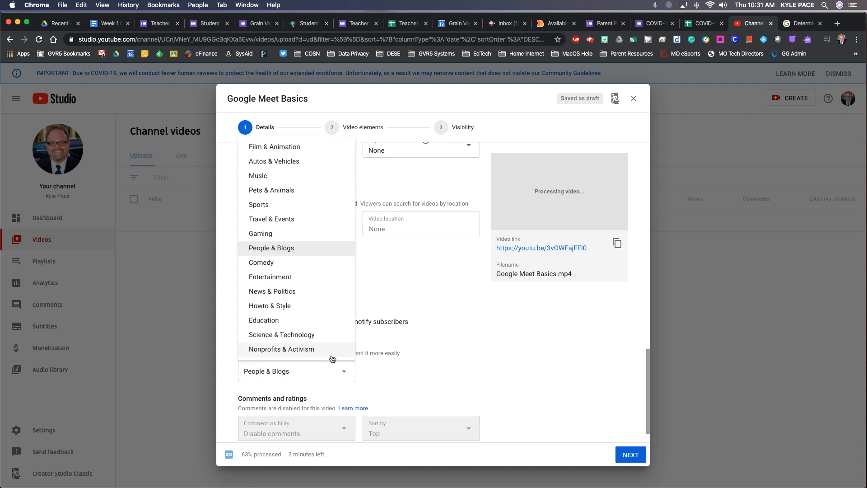
pyautogui.click(294, 321)
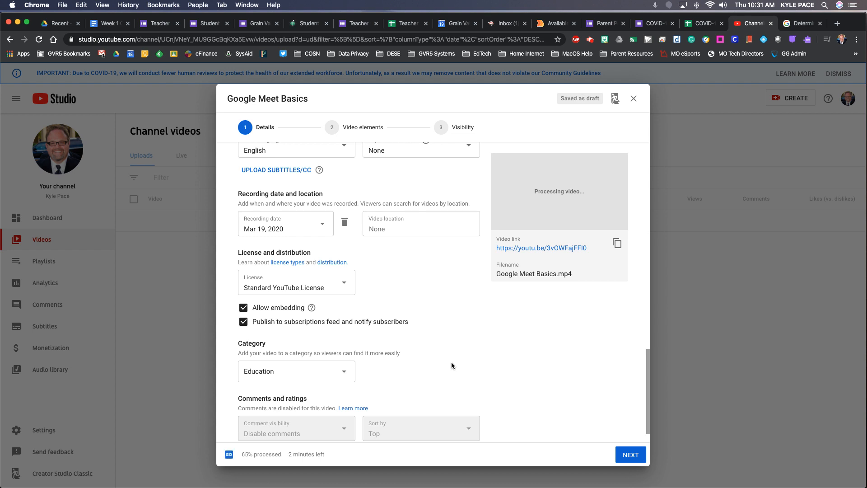
pyautogui.scroll(-1, 457, 382)
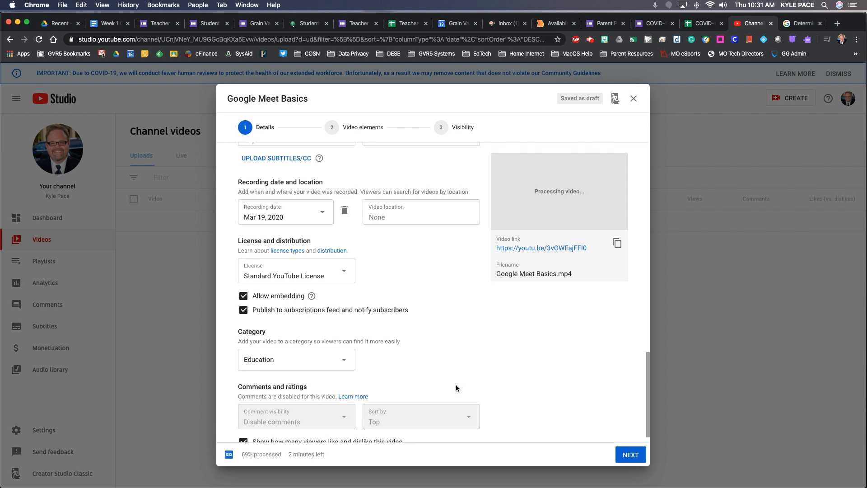
# Step: Turn off showing how many viewers like and dislike the video, and continue past the details stage
pyautogui.scroll(-1, 455, 385)
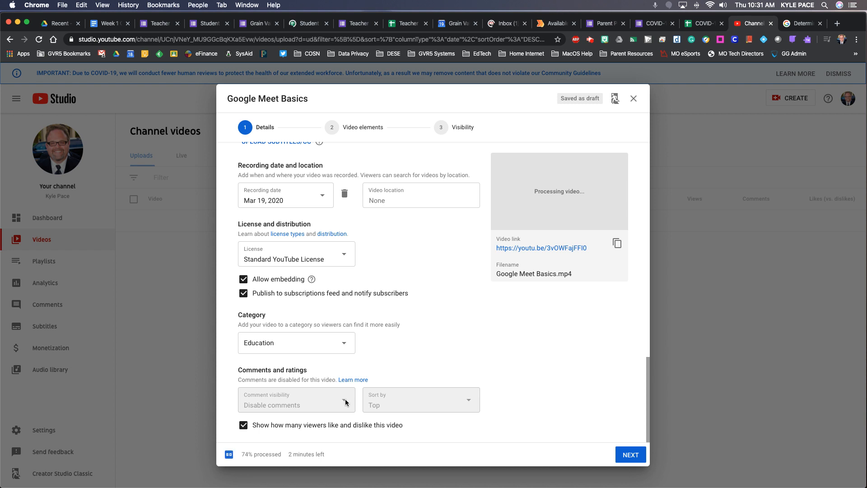
pyautogui.click(243, 426)
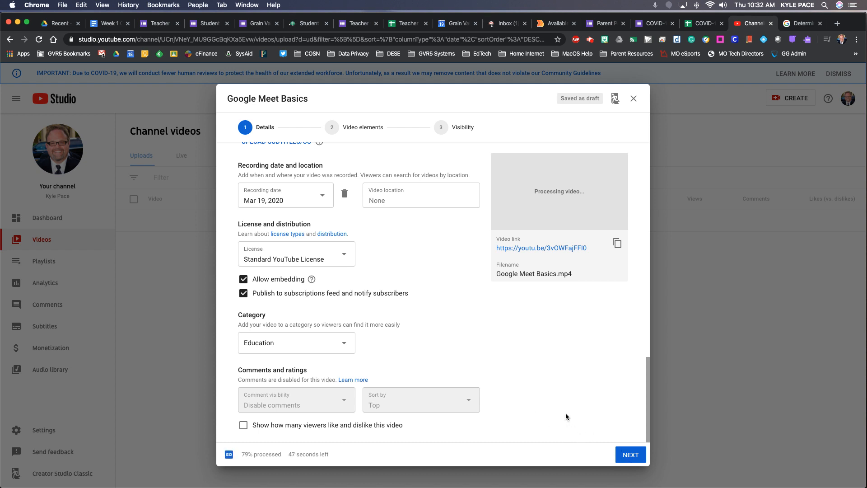
pyautogui.click(629, 456)
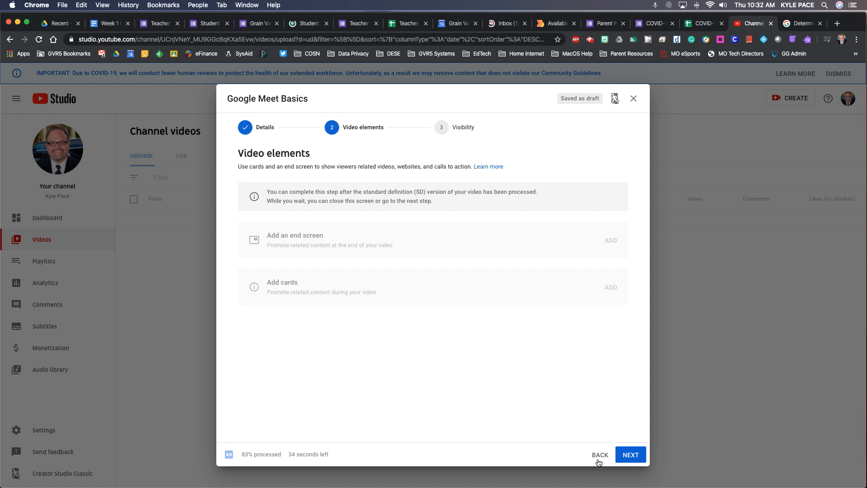
# Step: Skip the video elements stage, set the video's visibility to Unlisted and save it
pyautogui.click(635, 455)
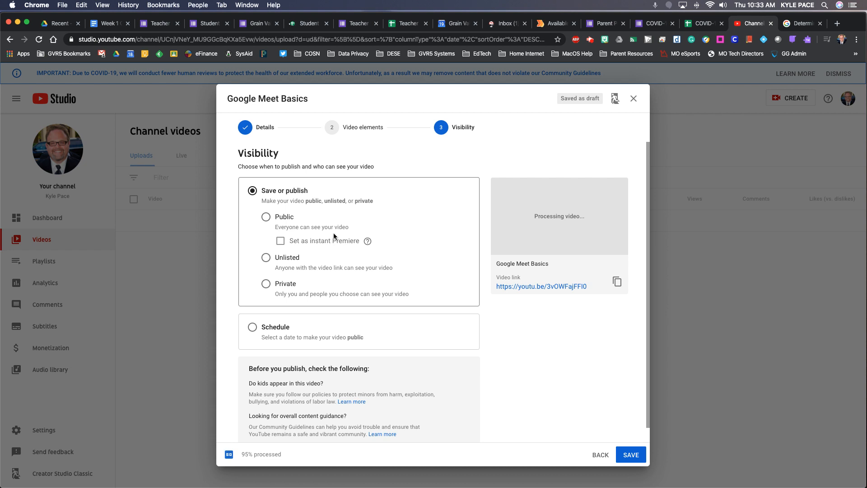
pyautogui.click(266, 257)
pyautogui.click(267, 284)
pyautogui.click(266, 257)
pyautogui.scroll(-1, 447, 375)
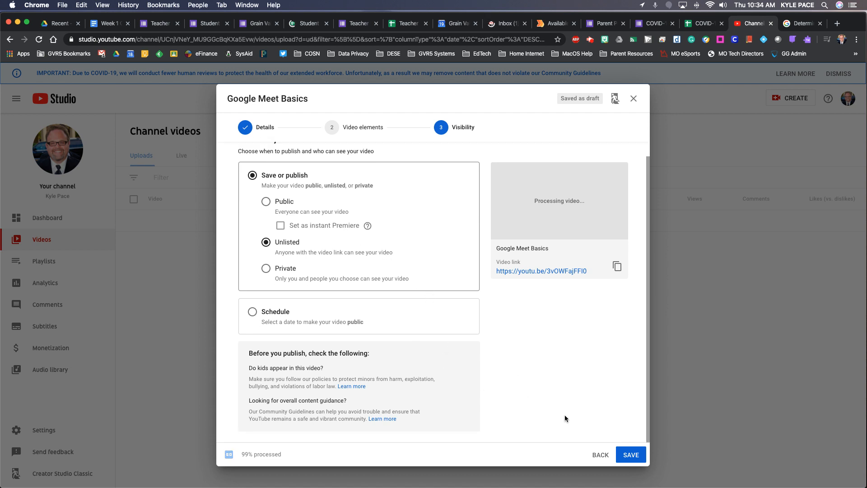
pyautogui.click(632, 455)
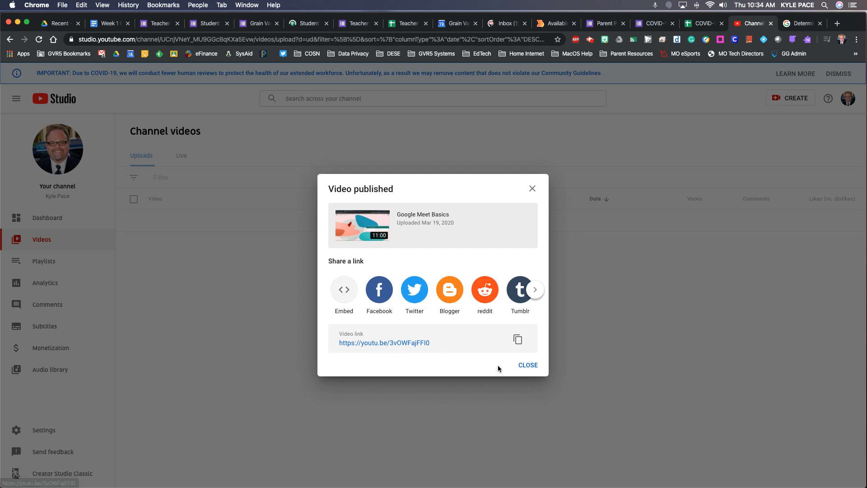
# Step: Copy the published video's link, look through the sharing options and close the publishing confirmation
pyautogui.click(518, 341)
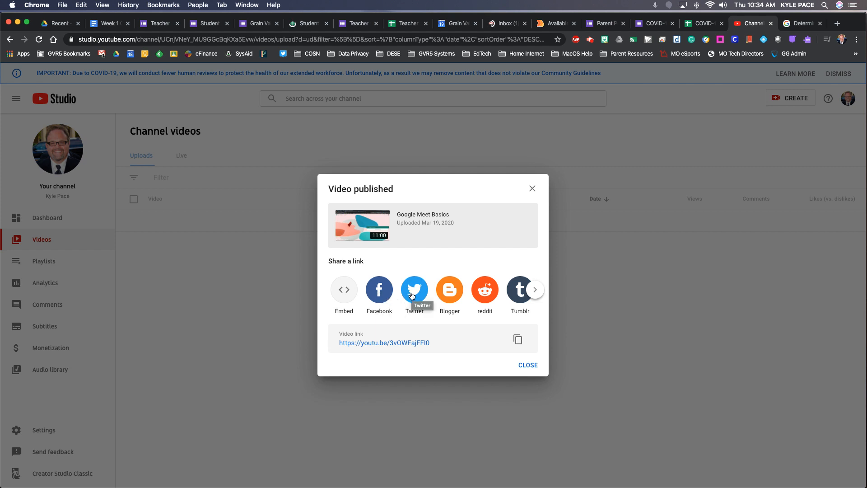
pyautogui.click(536, 290)
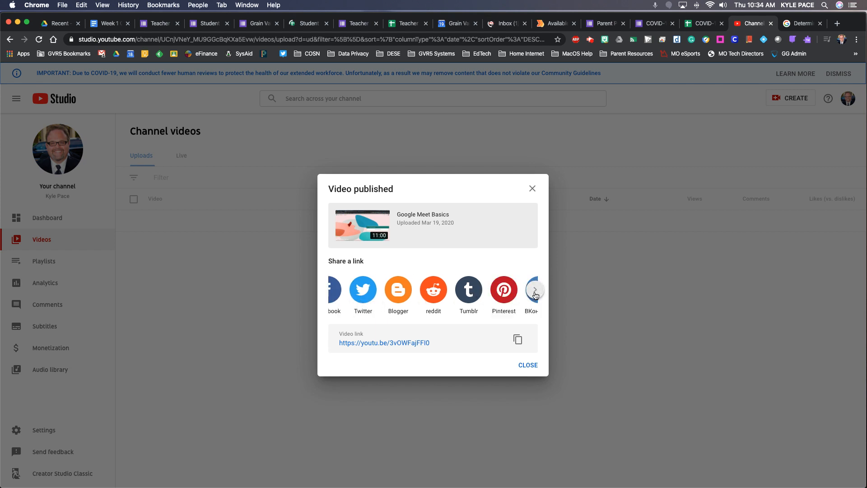
pyautogui.click(331, 290)
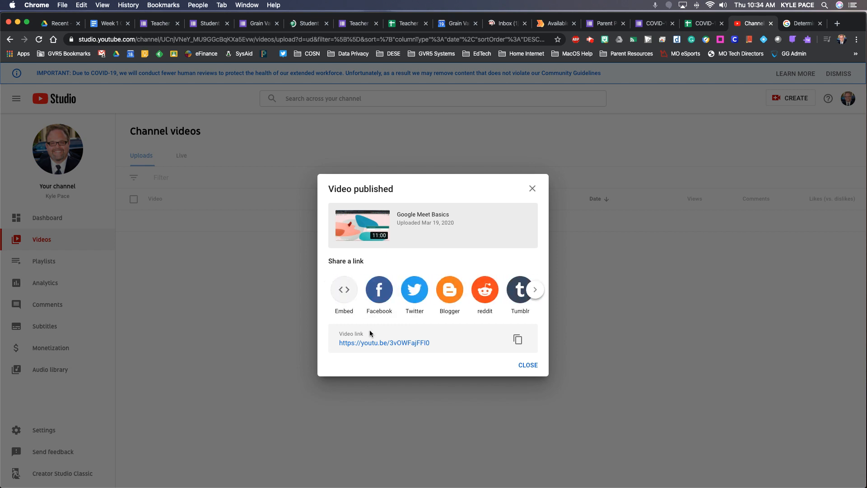
pyautogui.click(522, 365)
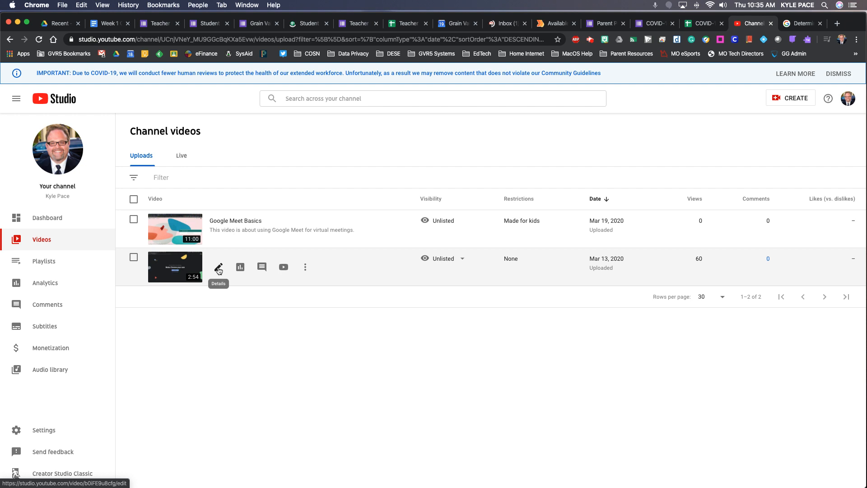
# Step: Open the details of the Google Meet Basics video and review its basic settings and additional options
pyautogui.click(218, 229)
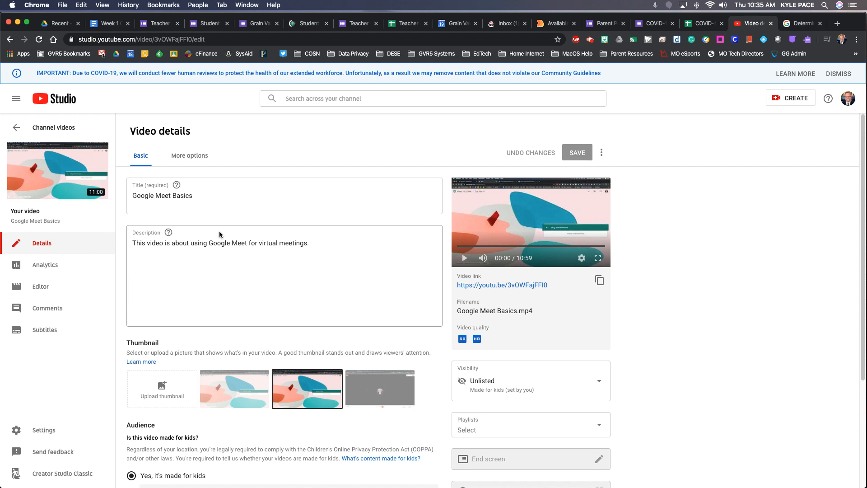
pyautogui.scroll(-1, 212, 386)
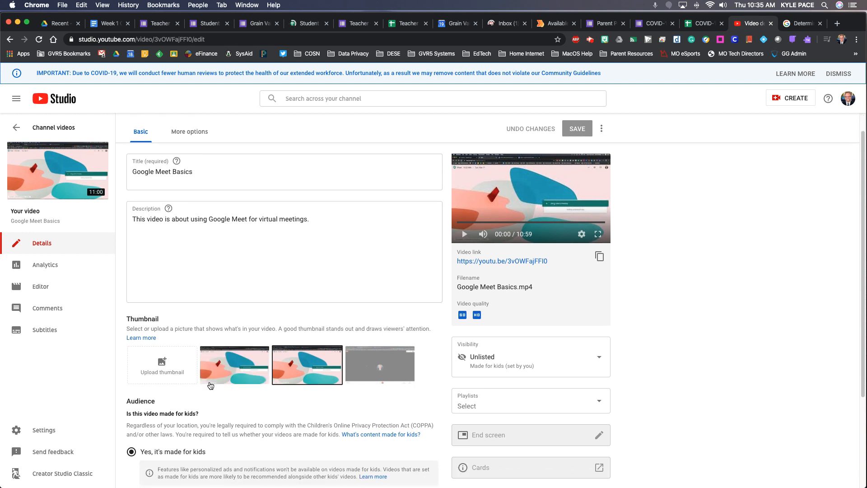
pyautogui.scroll(-3, 211, 395)
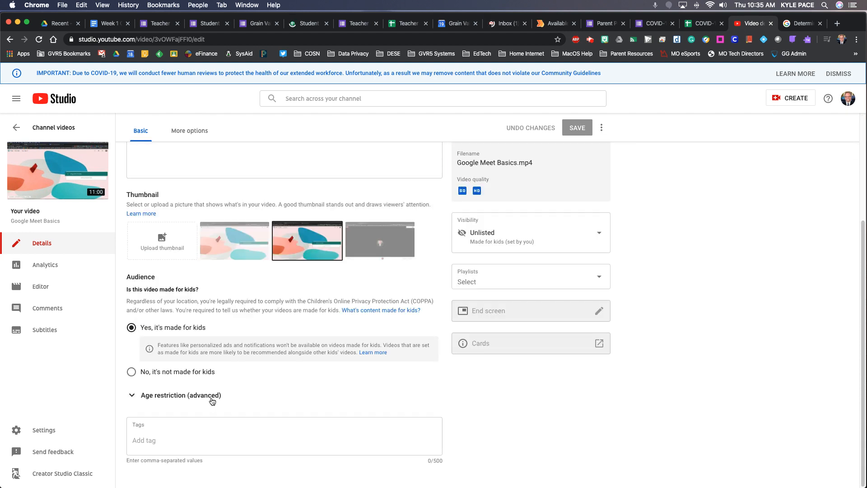
pyautogui.scroll(4, 211, 398)
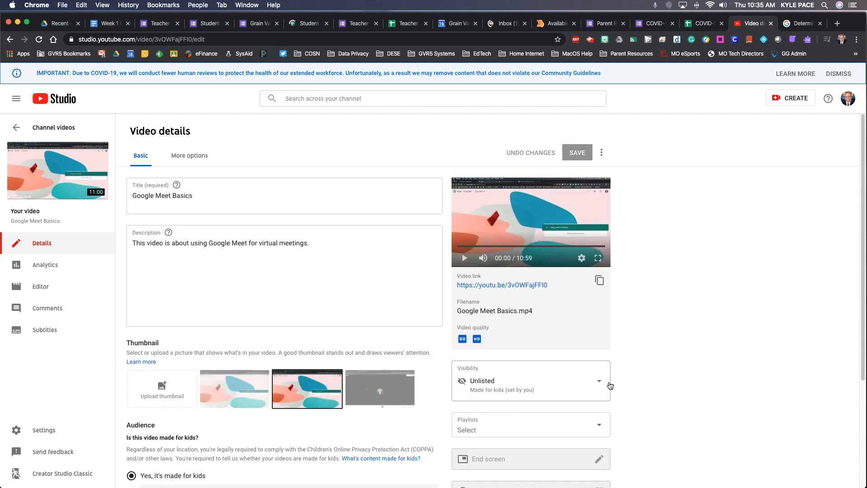
pyautogui.scroll(-1, 679, 437)
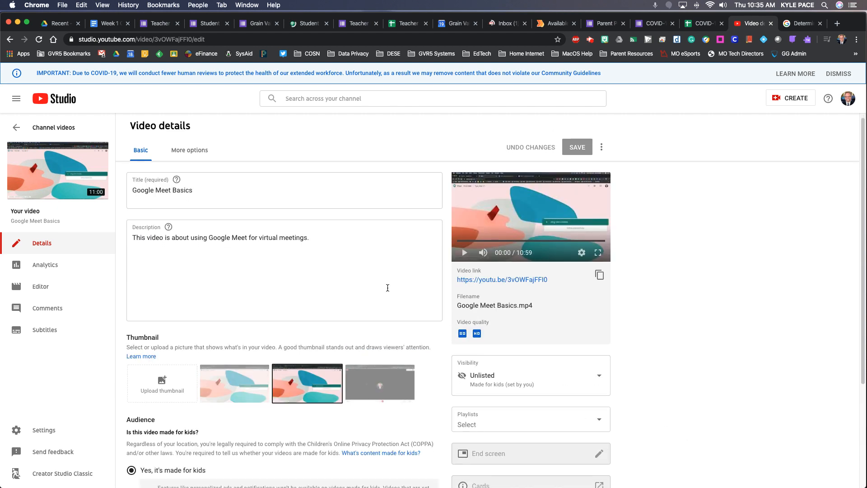
pyautogui.click(195, 155)
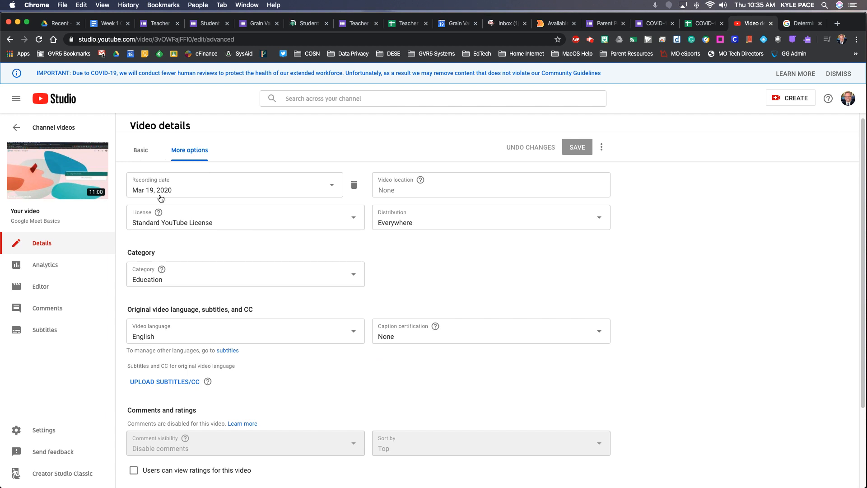
pyautogui.click(141, 150)
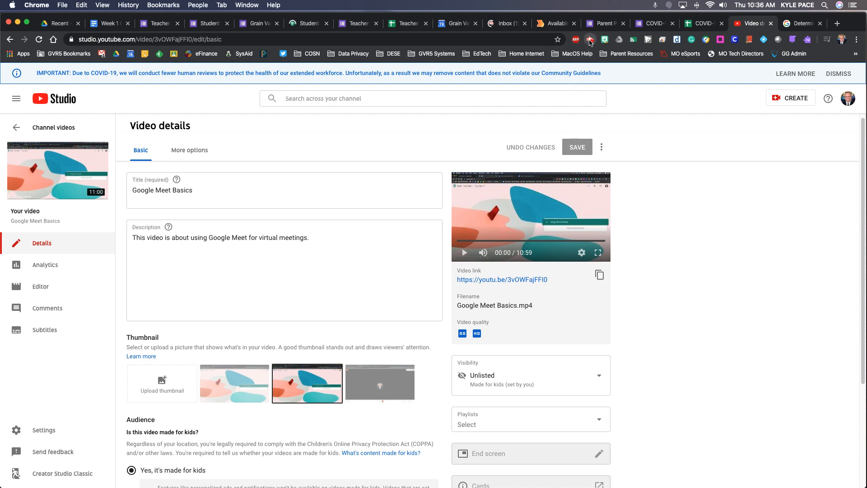
pyautogui.click(589, 41)
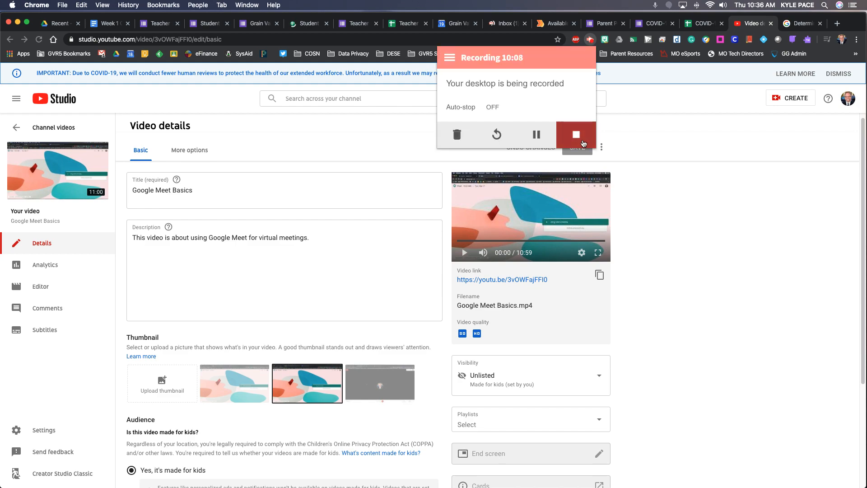